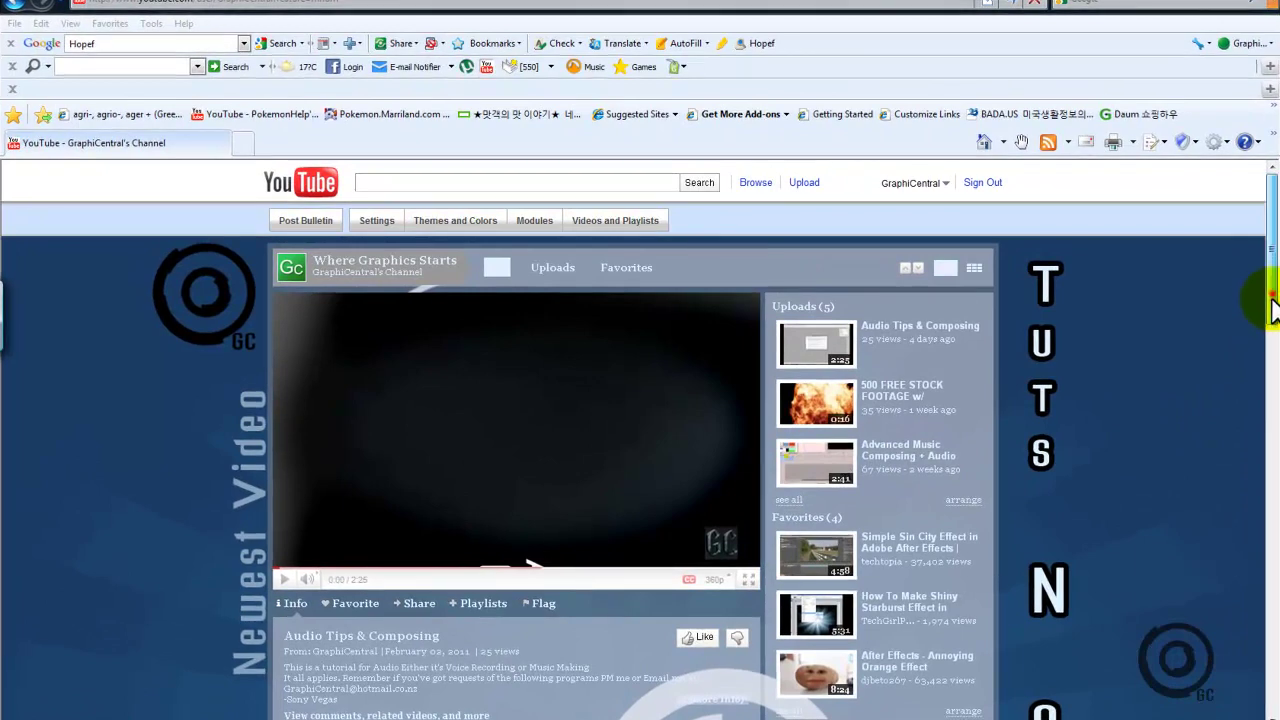
# Step: Scroll the GraphiCentral channel page down to reveal its Profile box
pyautogui.moveTo(1210, 287); pyautogui.dragTo(1275, 478)
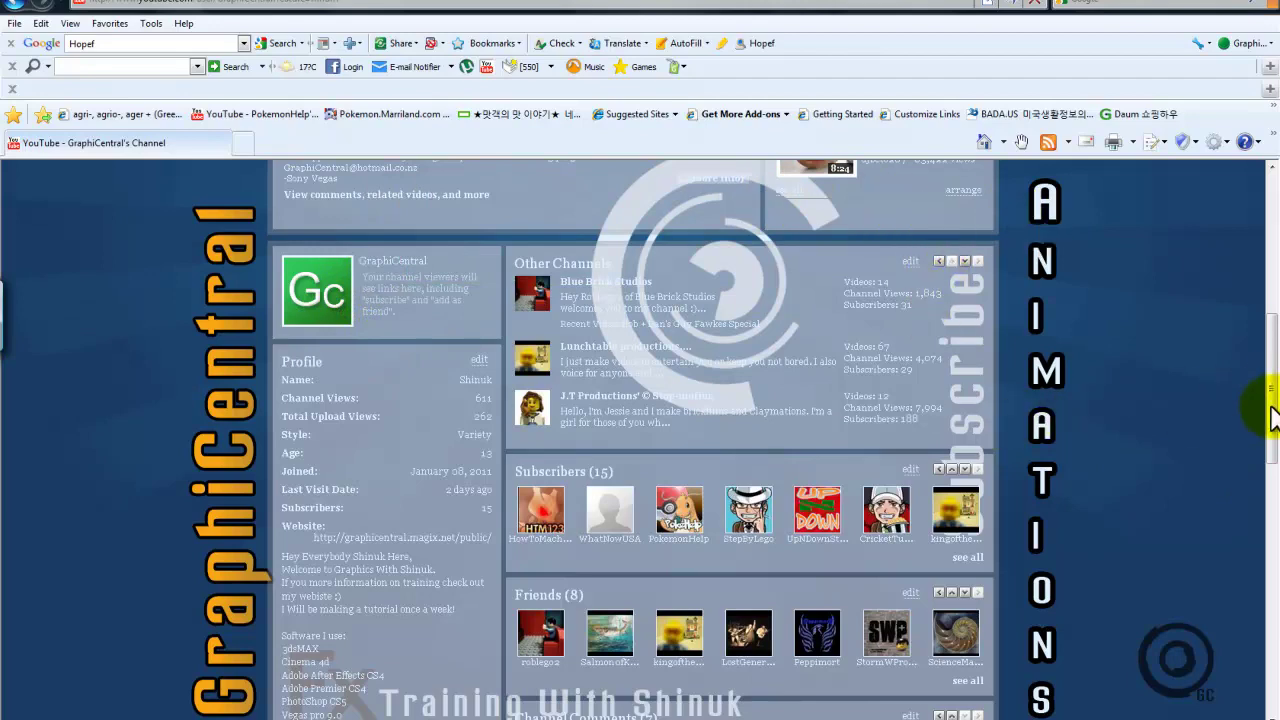
# Step: Follow the graphicentral.magix.net Website link in the channel's Profile box
pyautogui.moveTo(1270, 410)
pyautogui.mouseDown()
pyautogui.moveTo(1271, 343)
pyautogui.moveTo(1272, 414)
pyautogui.mouseUp()
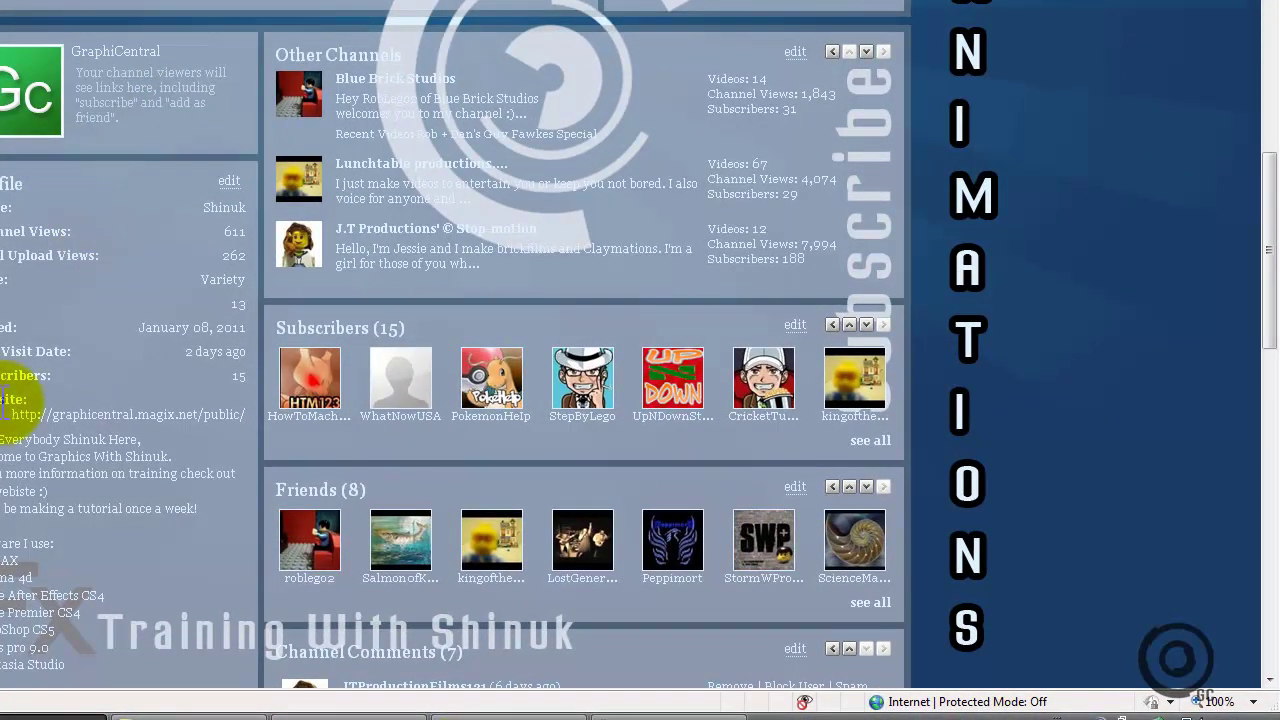
pyautogui.doubleClick(8, 399)
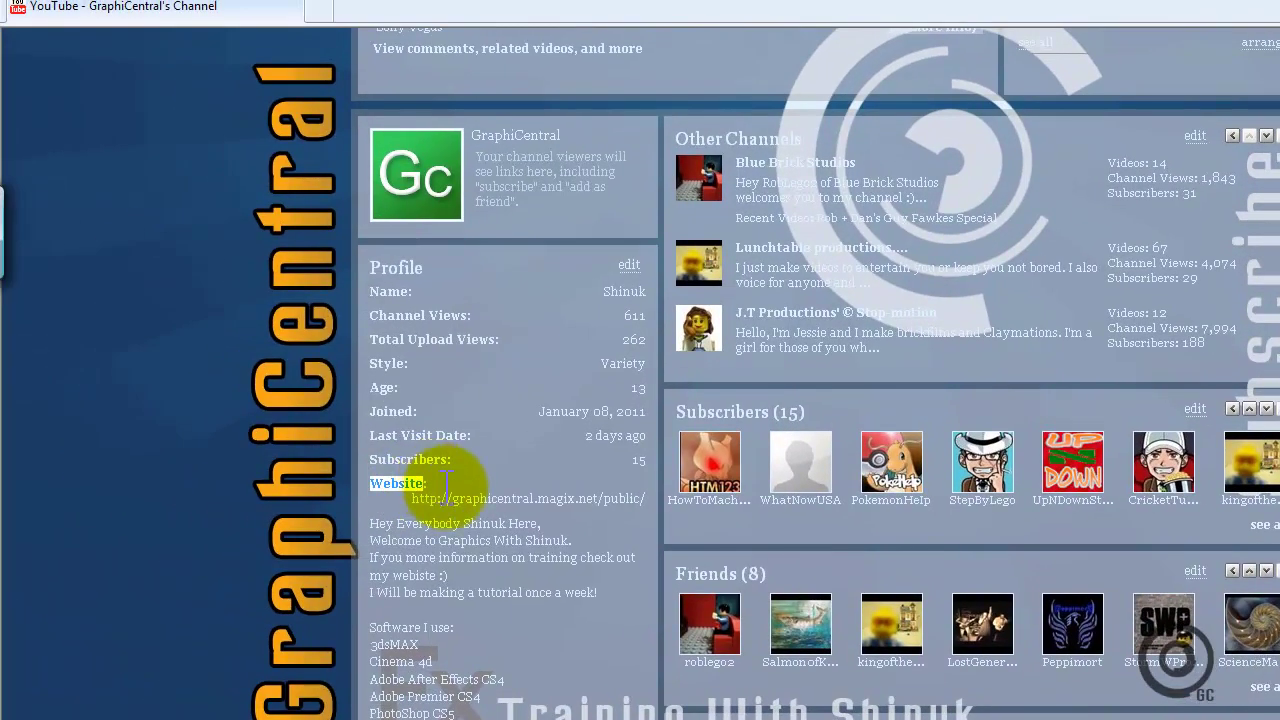
pyautogui.click(514, 497)
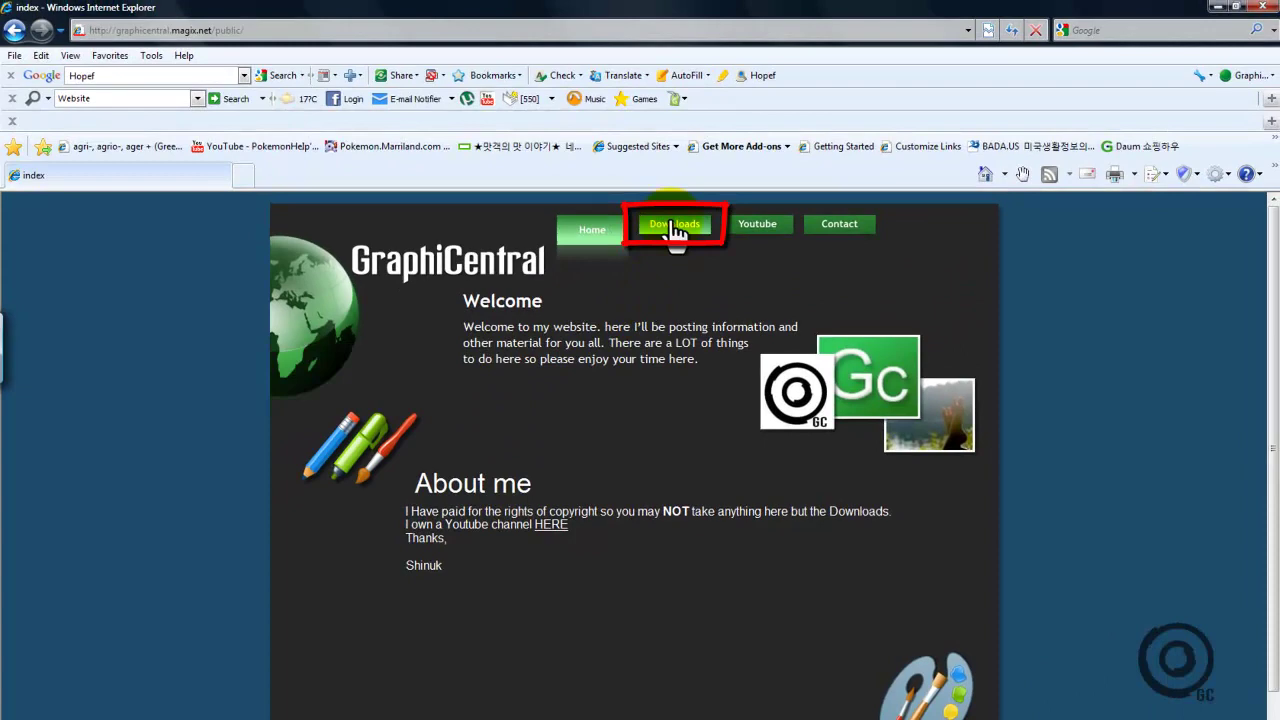
# Step: On the GraphiCentral Downloads page, choose Download now! for the Adobe Icon Pack
pyautogui.click(667, 226)
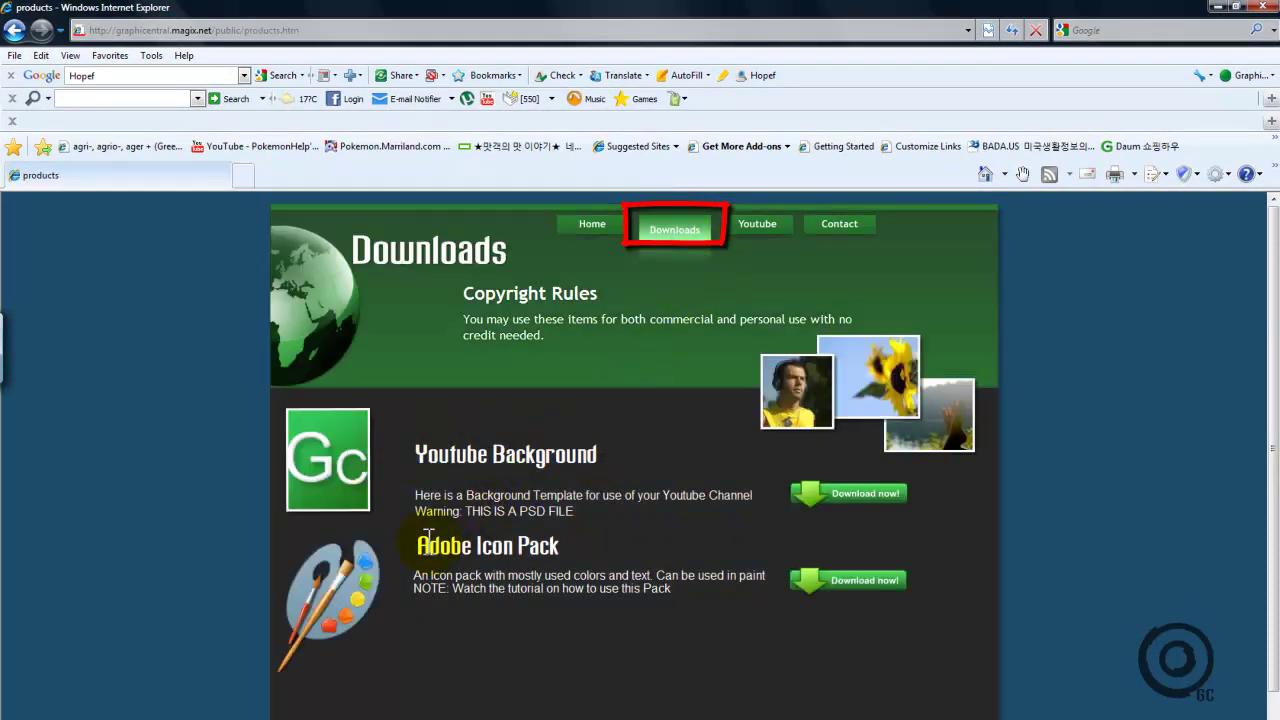
pyautogui.hotkey('ctrl', 'a')
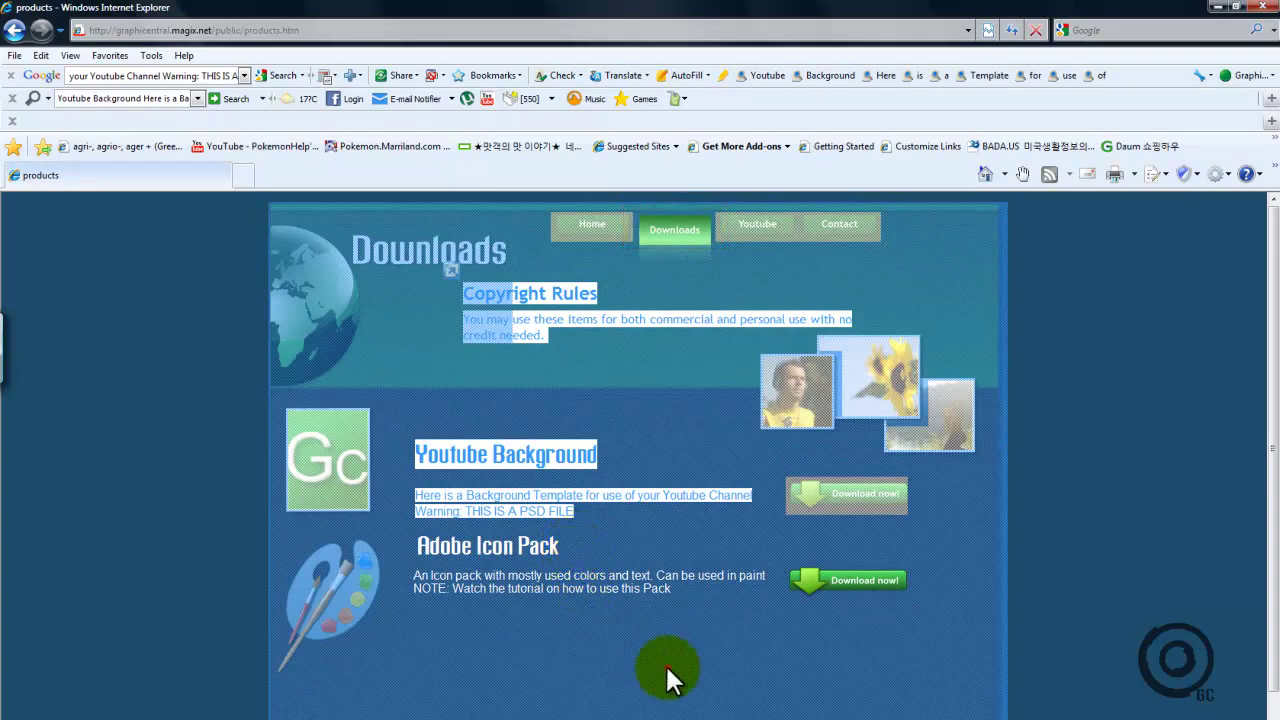
pyautogui.click(667, 667)
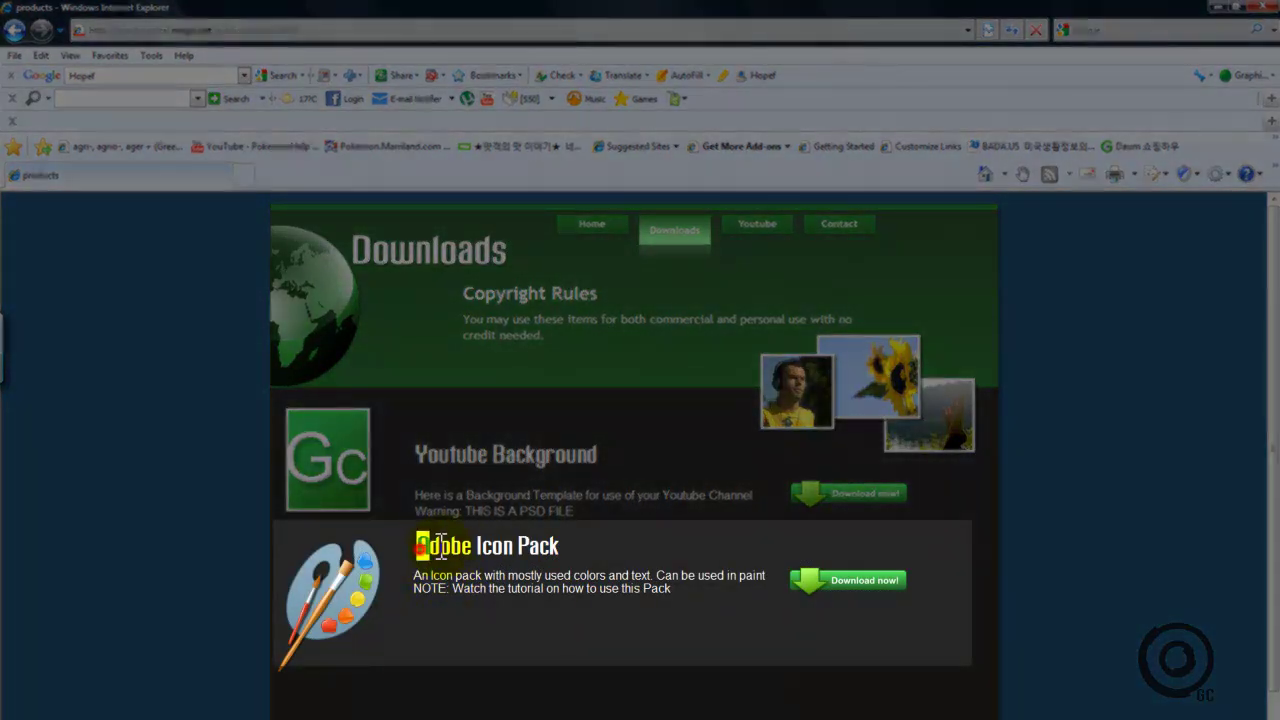
pyautogui.moveTo(440, 543); pyautogui.dragTo(514, 545)
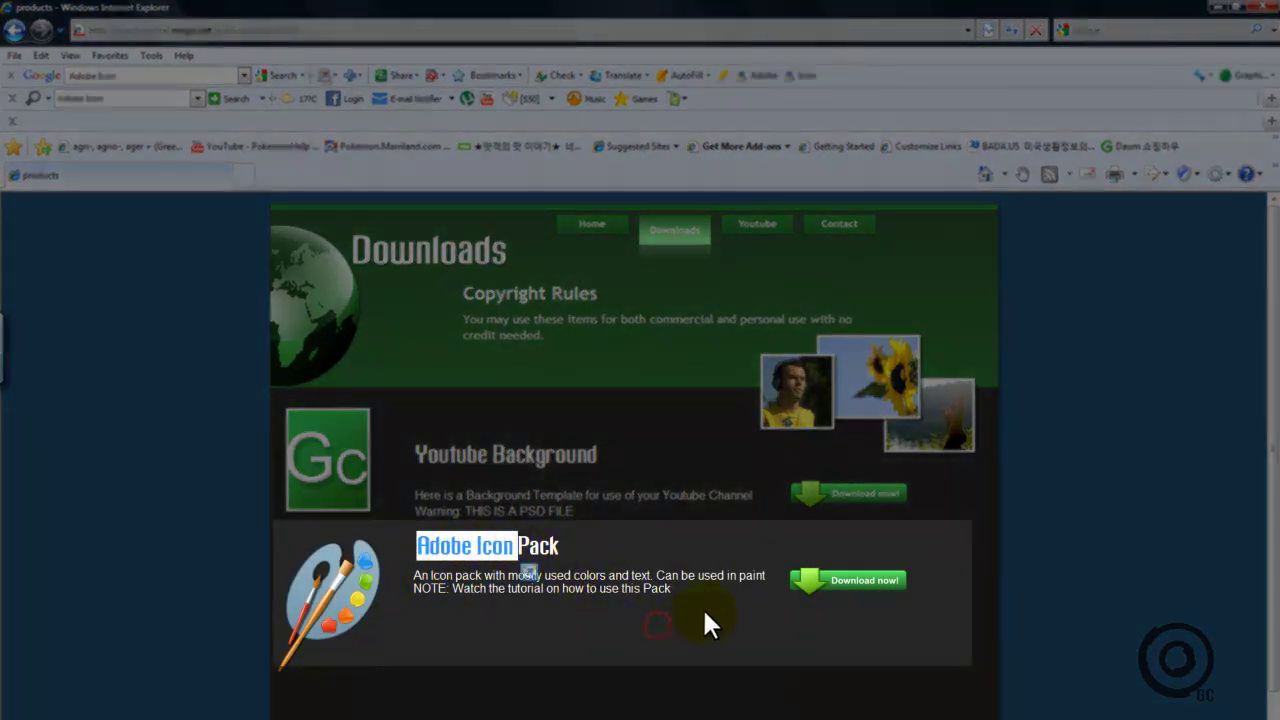
pyautogui.click(580, 534)
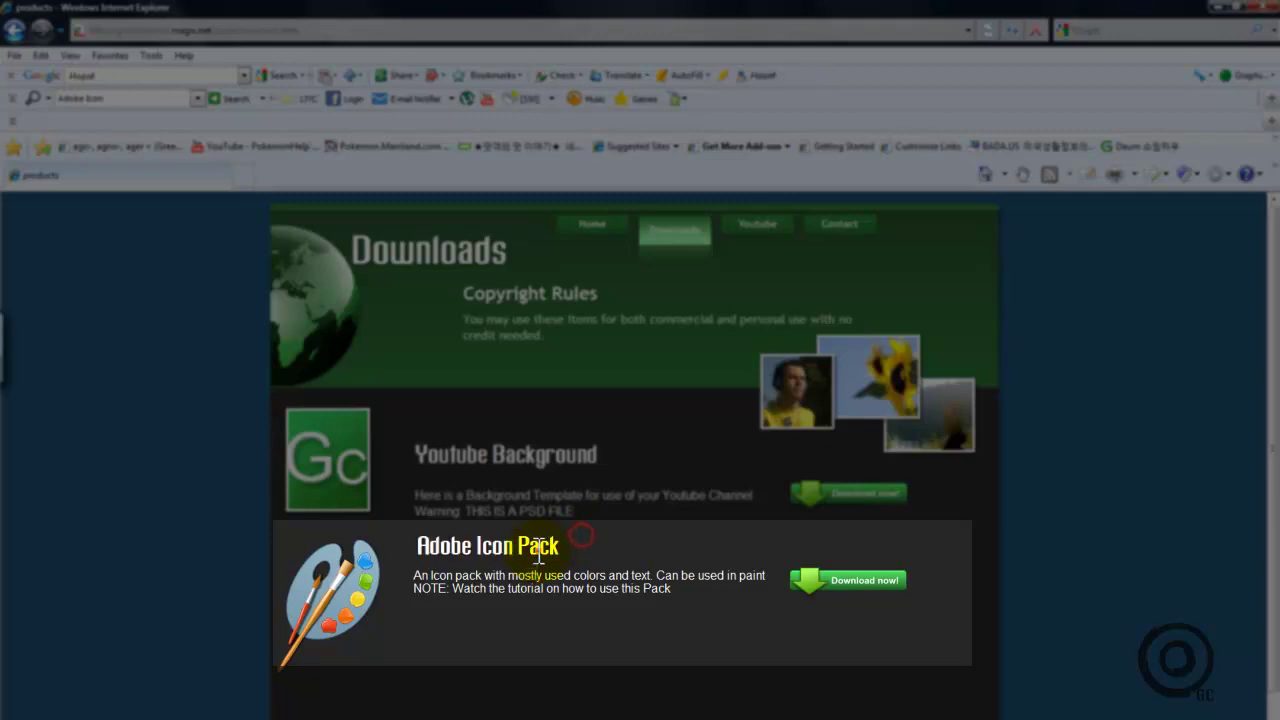
pyautogui.click(830, 581)
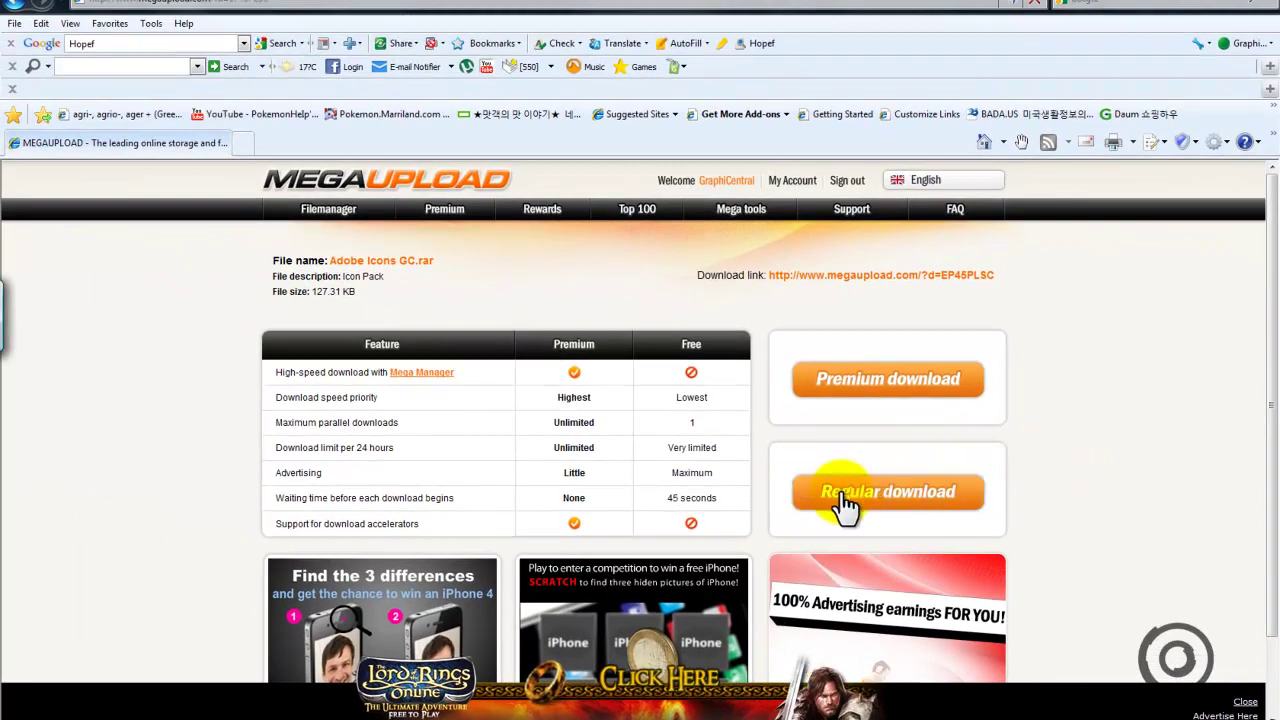
# Step: Request the free Regular download of Adobe Icons GC.rar and wait out the countdown
pyautogui.click(910, 492)
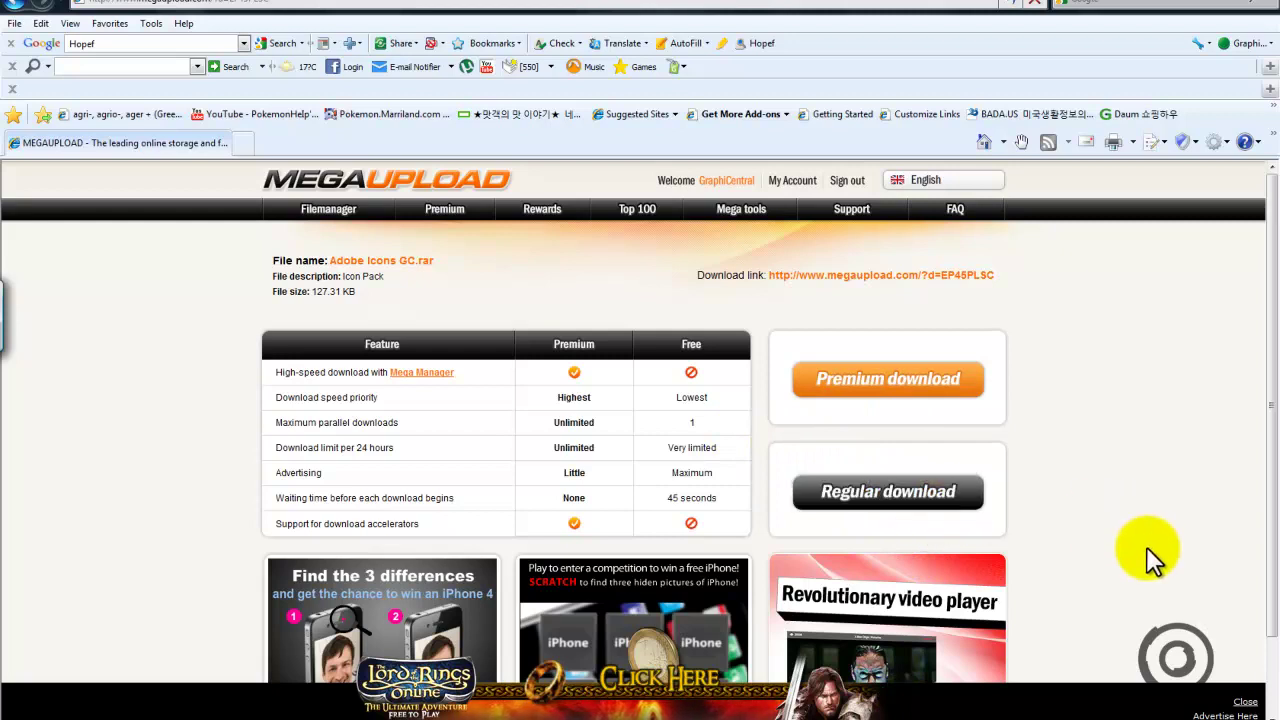
# Step: Save Adobe Icons GC.rar into the Other Stuff folder, replacing the existing copy
pyautogui.click(858, 500)
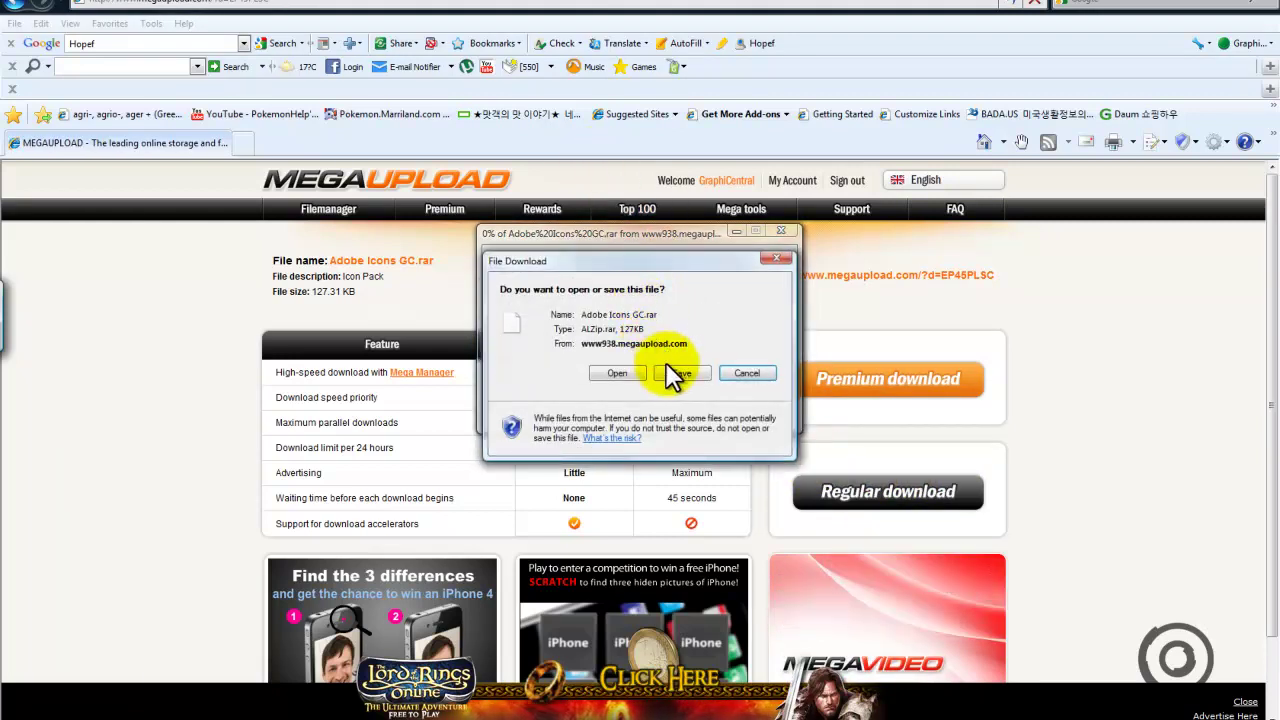
pyautogui.click(673, 372)
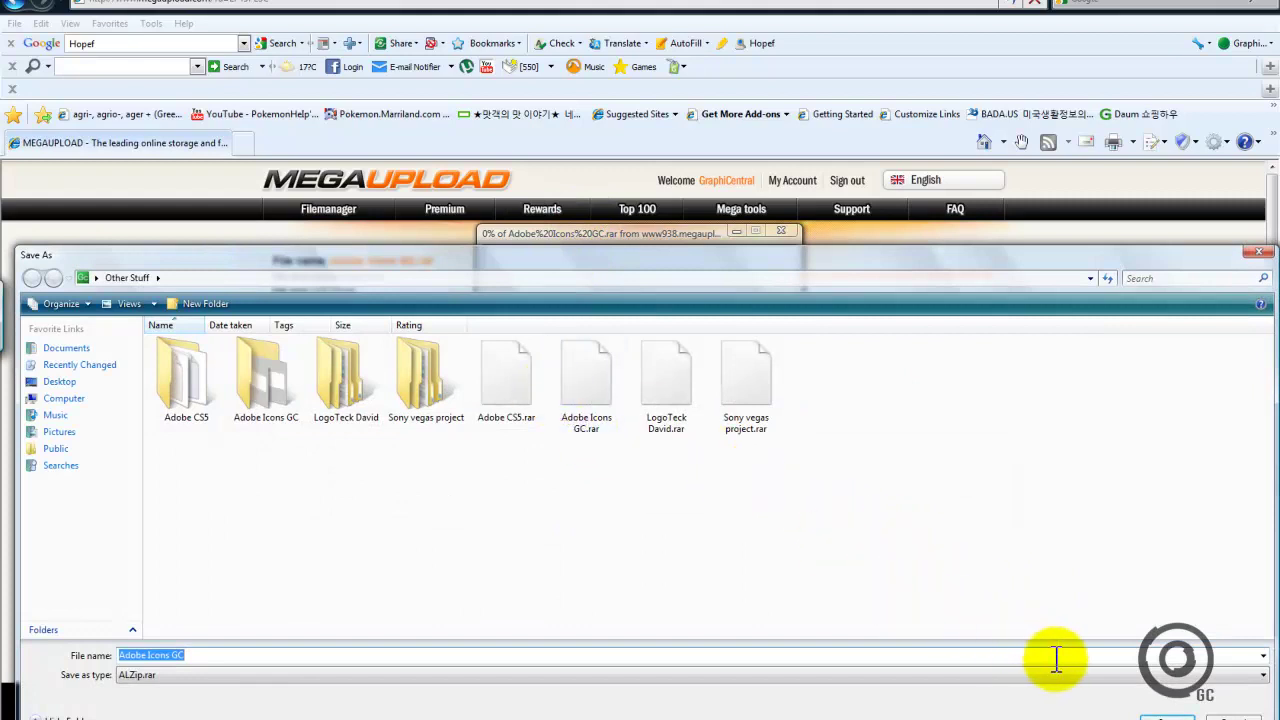
pyautogui.click(1152, 714)
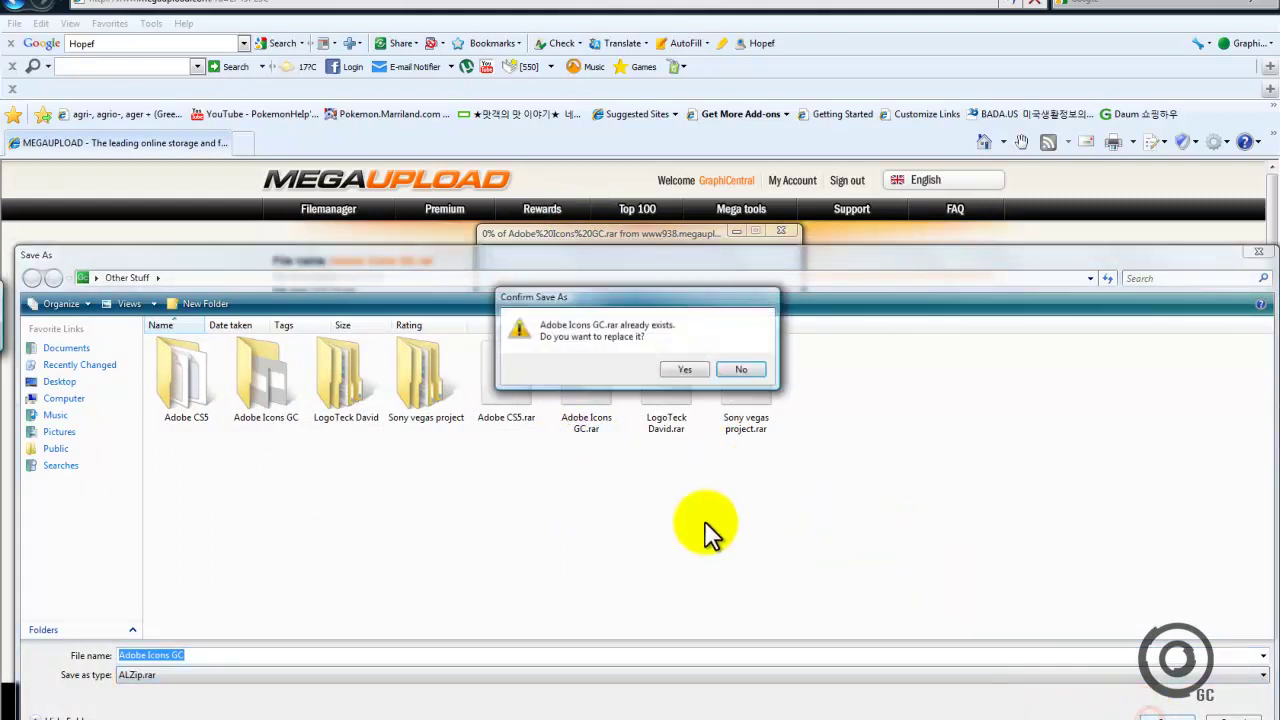
pyautogui.click(681, 373)
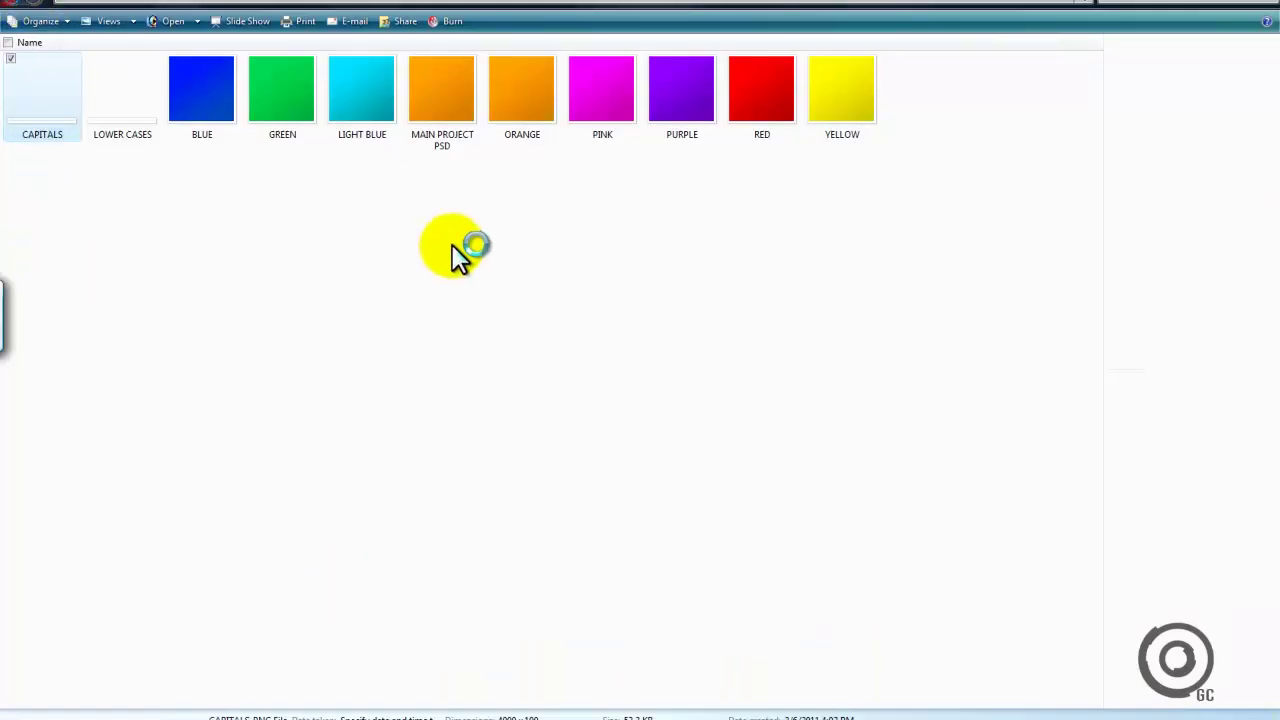
# Step: Back in the parent folder, extract Adobe Icons GC.rar into an Adobe Icons GC folder
pyautogui.press('BackSpace')
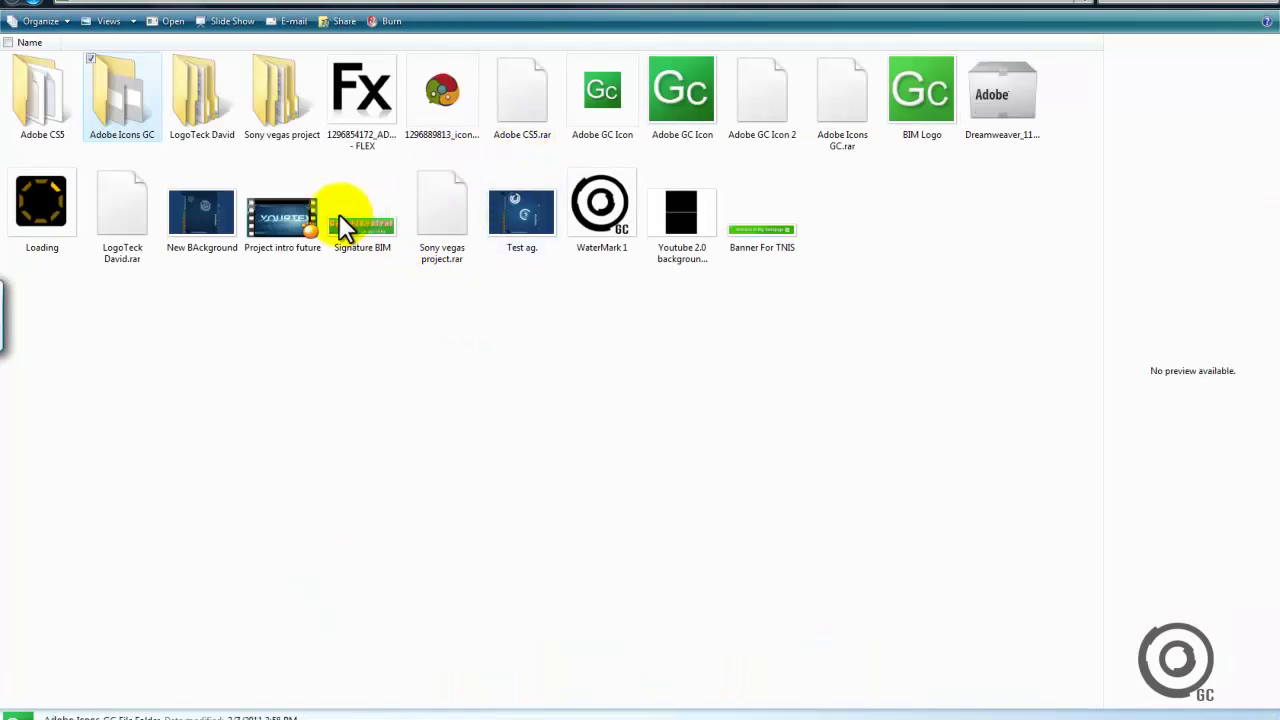
pyautogui.rightClick(830, 102)
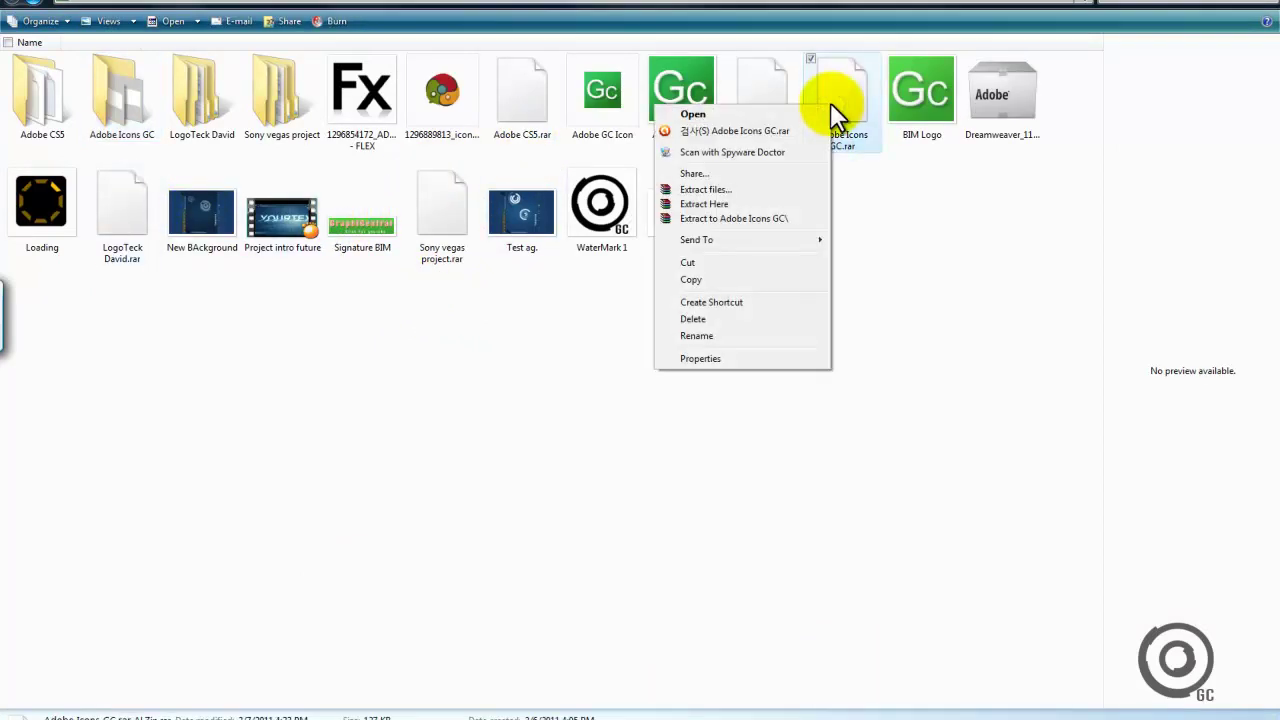
pyautogui.click(715, 219)
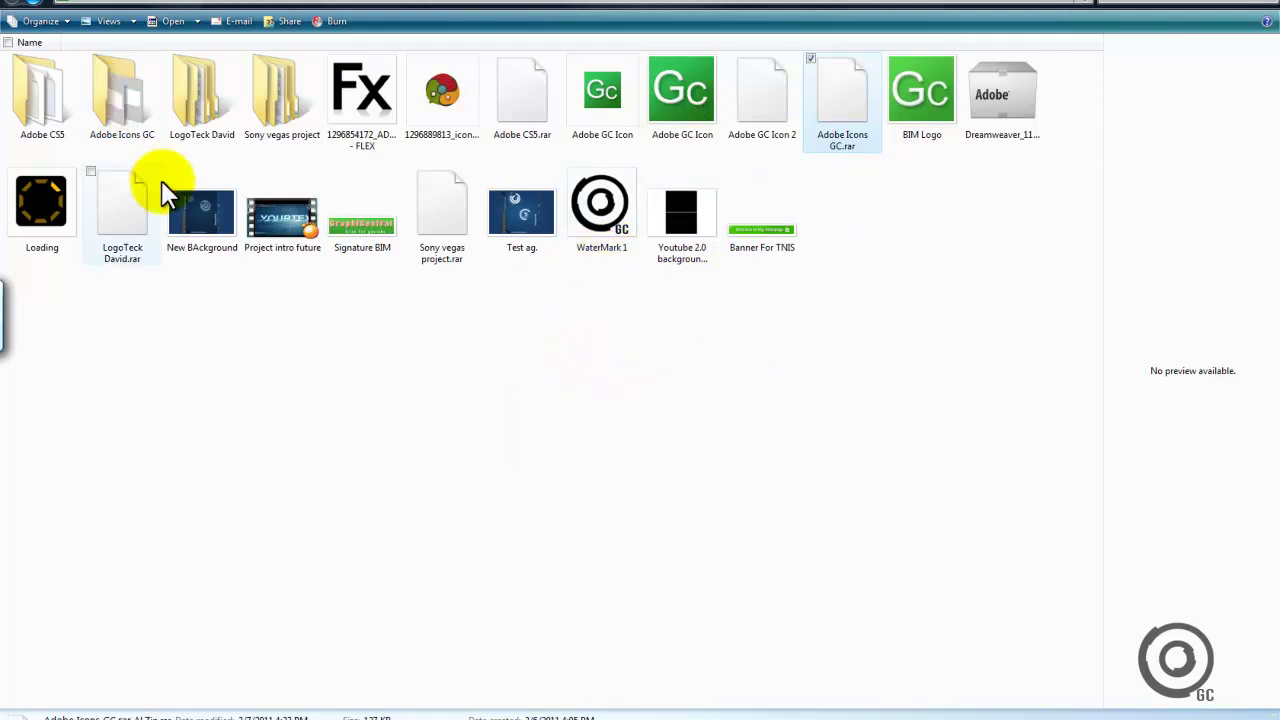
# Step: Delete the duplicate inner Adobe Icons GC folder inside the extracted folder
pyautogui.doubleClick(138, 103)
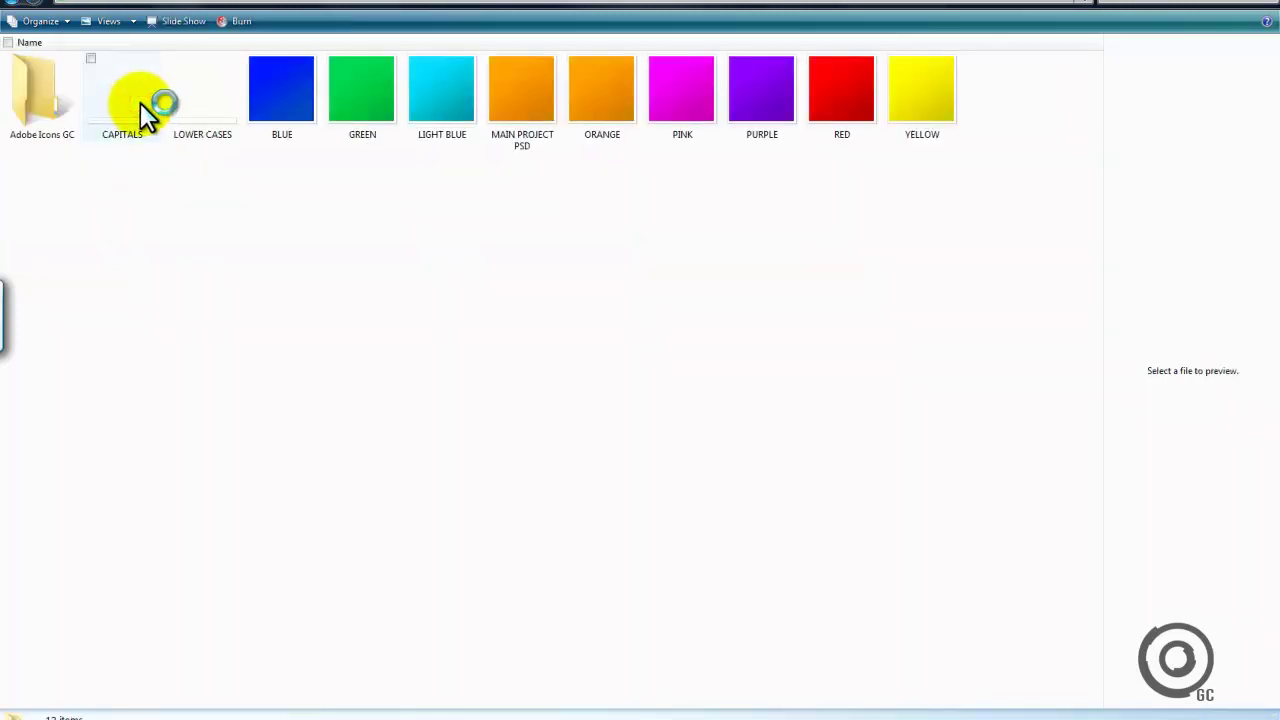
pyautogui.click(46, 115)
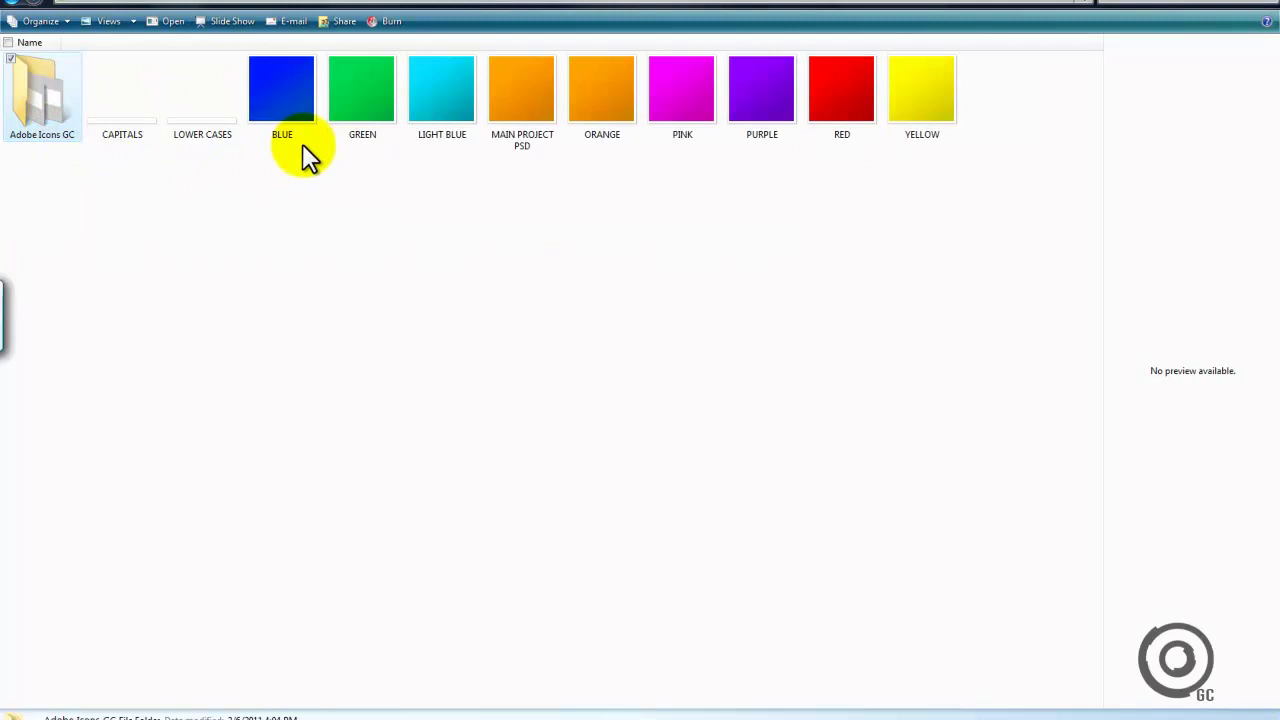
pyautogui.press('Delete')
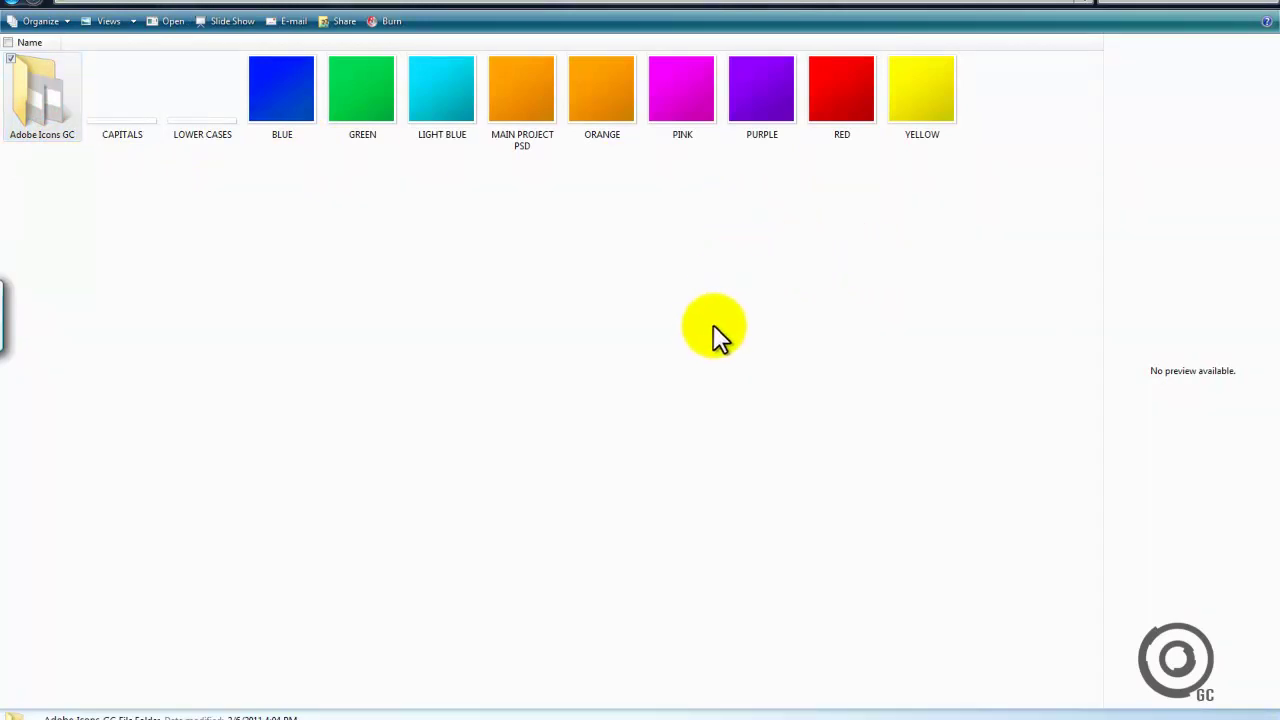
pyautogui.click(700, 426)
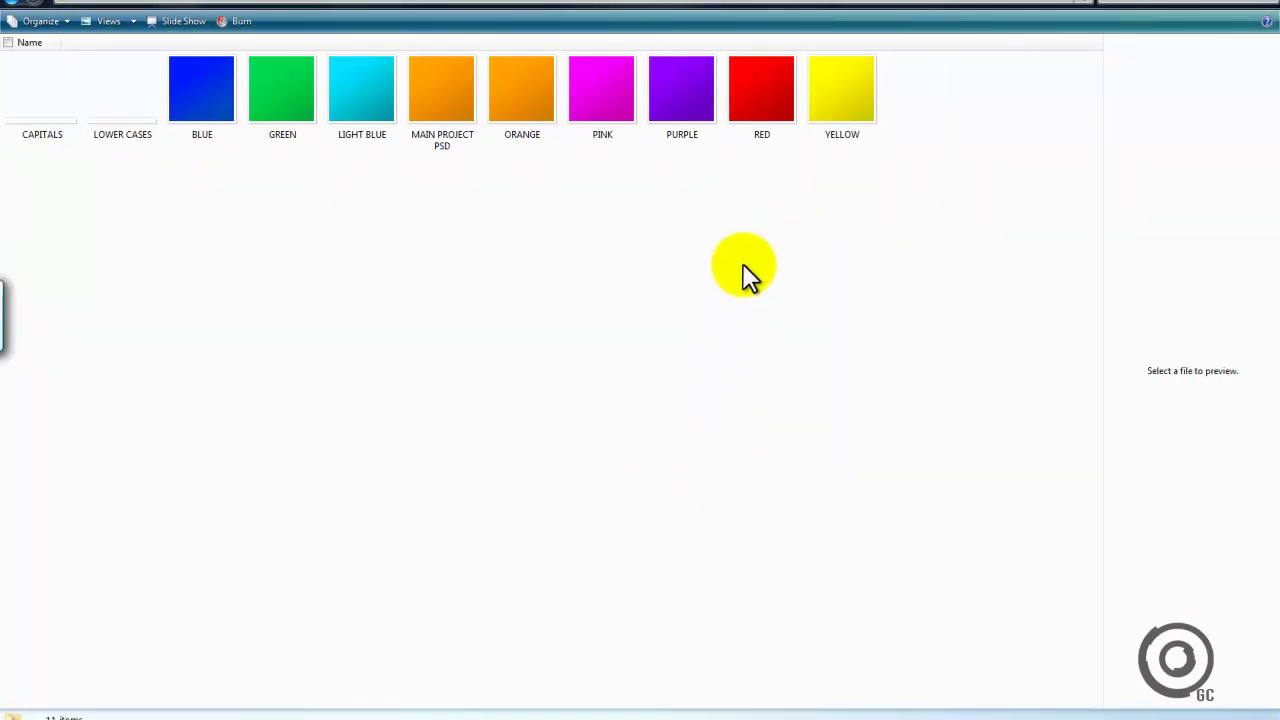
# Step: Select the BLUE and GREEN icon templates, then clear the selection
pyautogui.moveTo(890, 170); pyautogui.dragTo(282, 305)
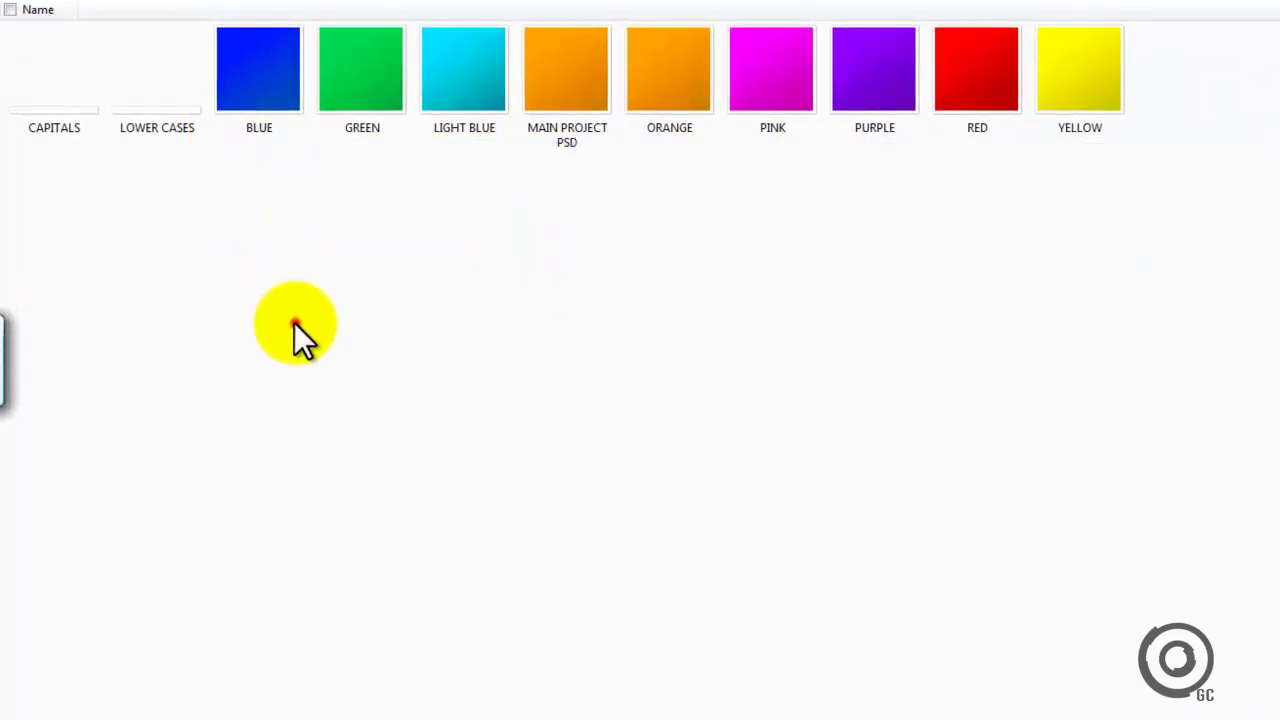
pyautogui.click(294, 322)
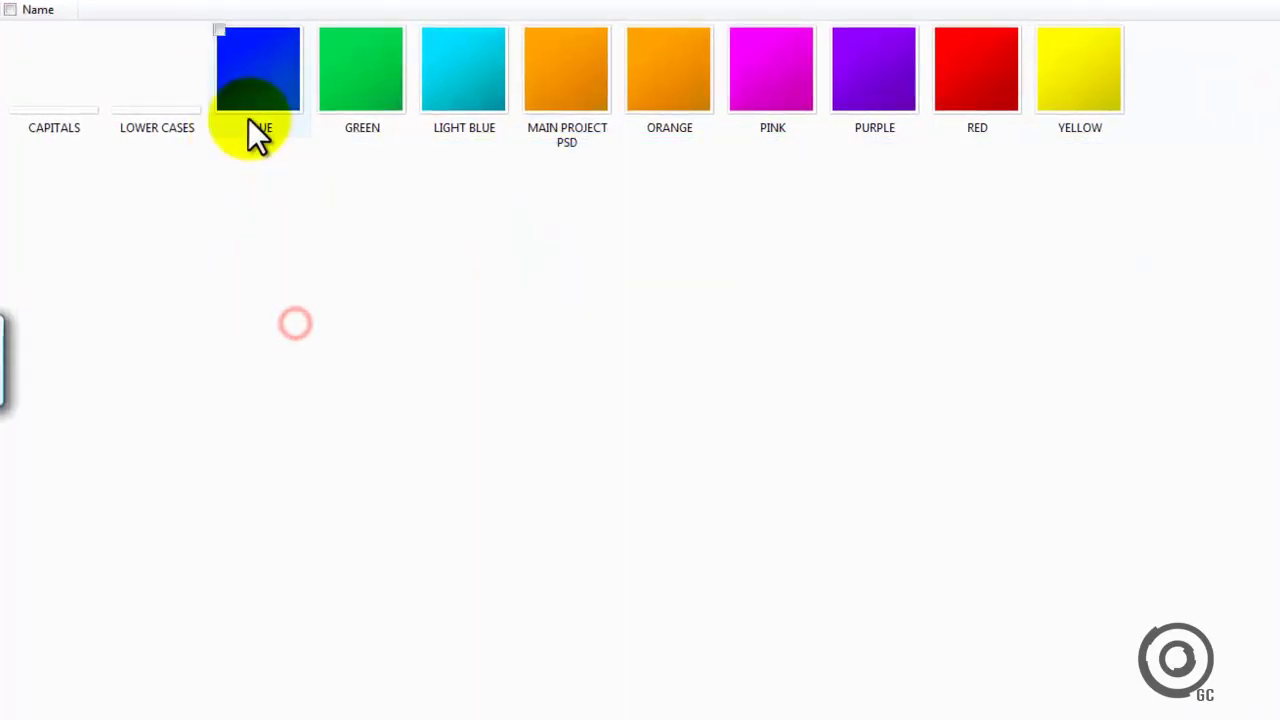
pyautogui.click(258, 66)
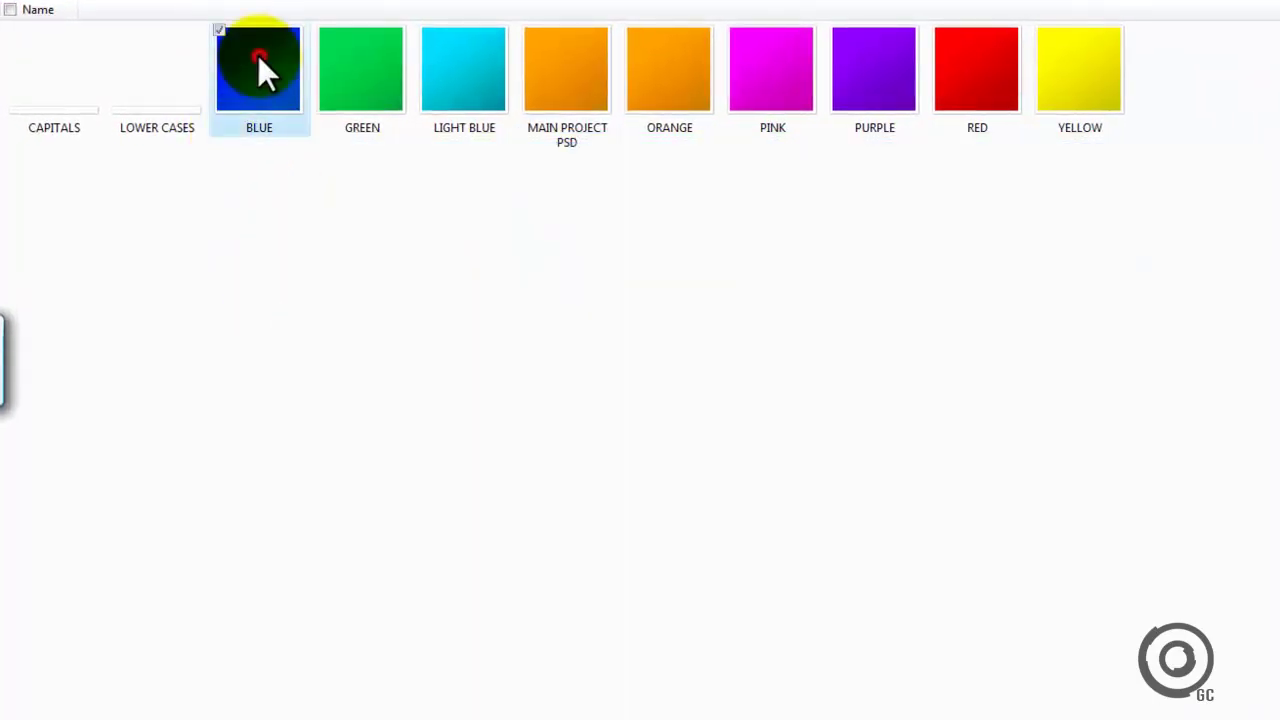
pyautogui.click(360, 72)
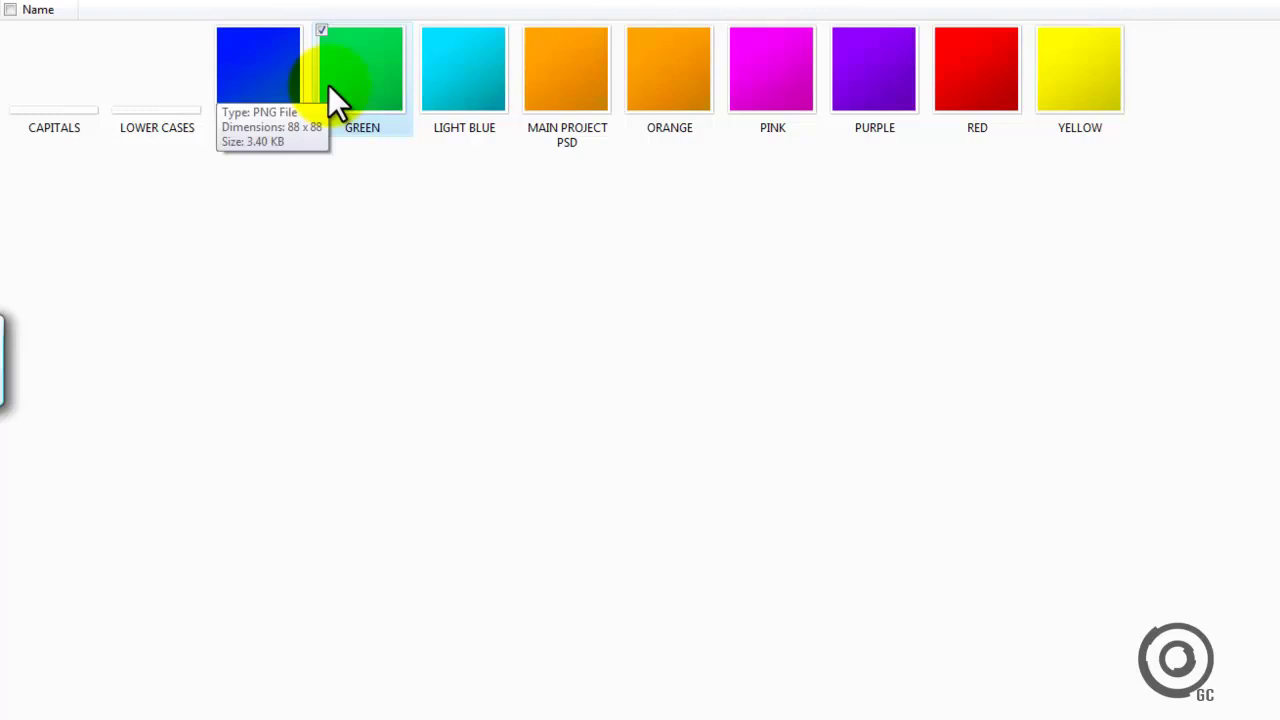
pyautogui.moveTo(1168, 165); pyautogui.dragTo(763, 221)
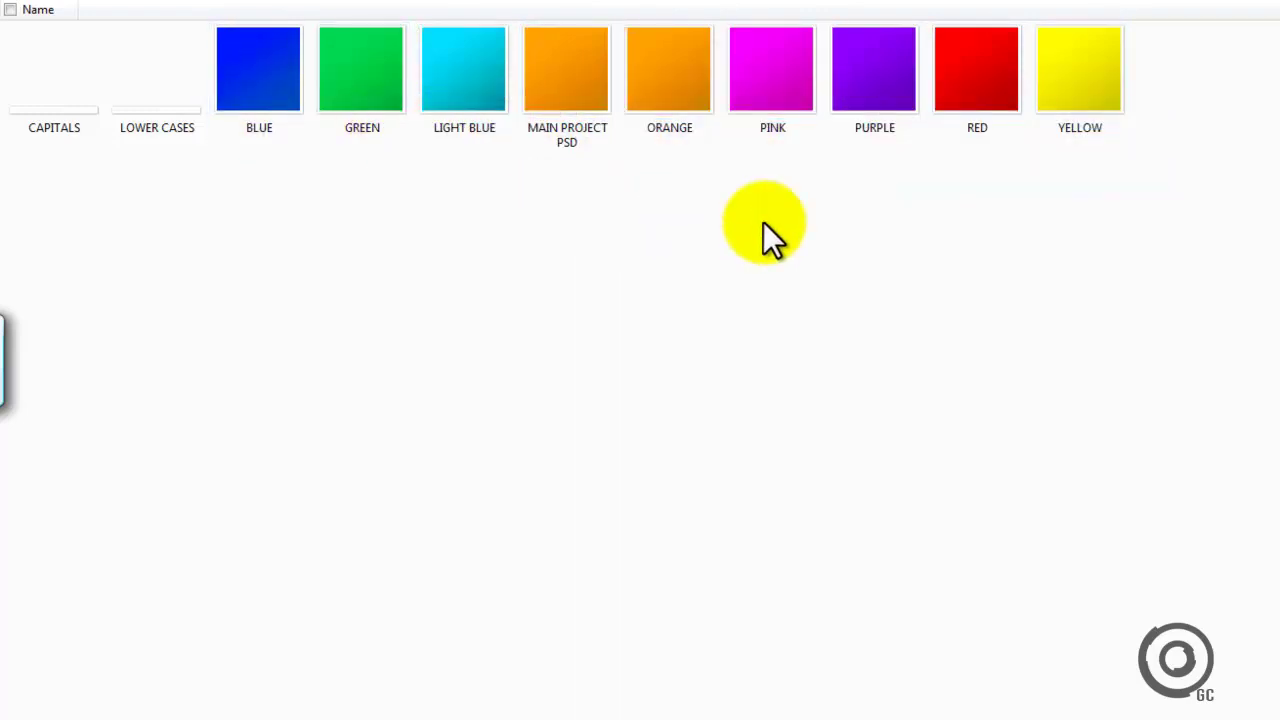
# Step: Move MAIN PROJECT PSD to the row's end after YELLOW, then select GREEN through YELLOW
pyautogui.click(541, 68)
pyautogui.moveTo(610, 75); pyautogui.dragTo(1216, 93)
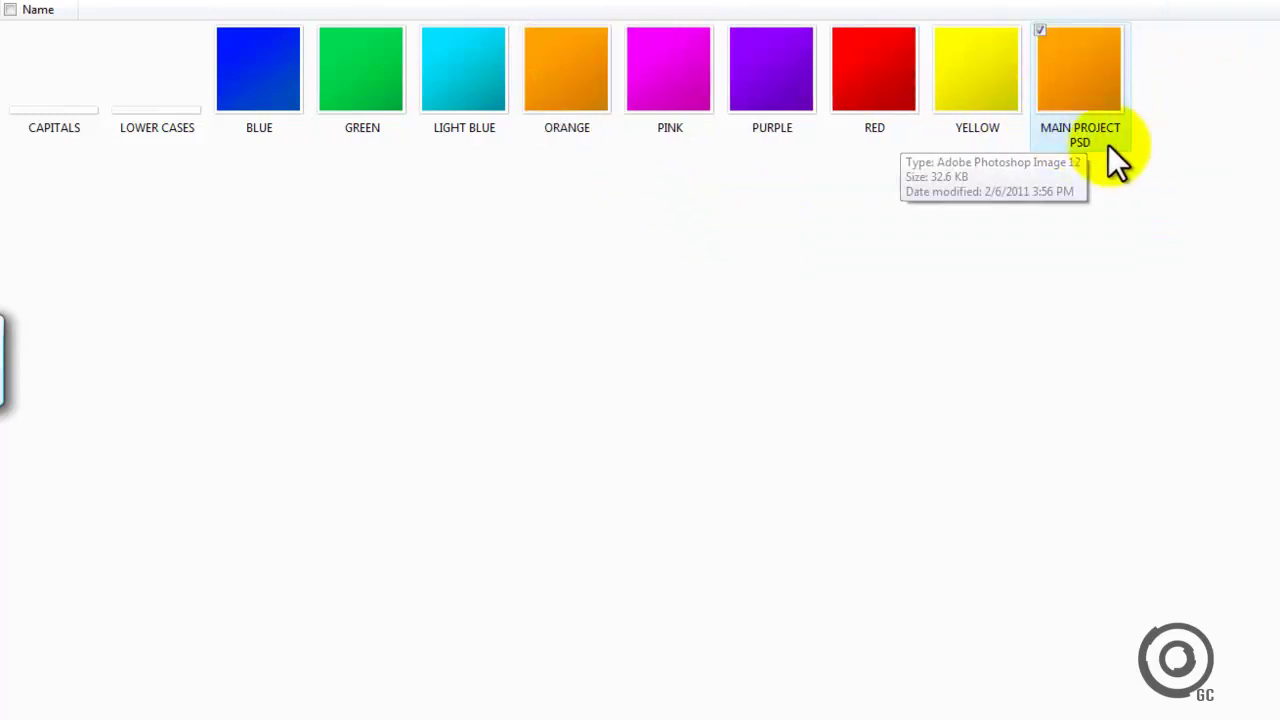
pyautogui.click(977, 123)
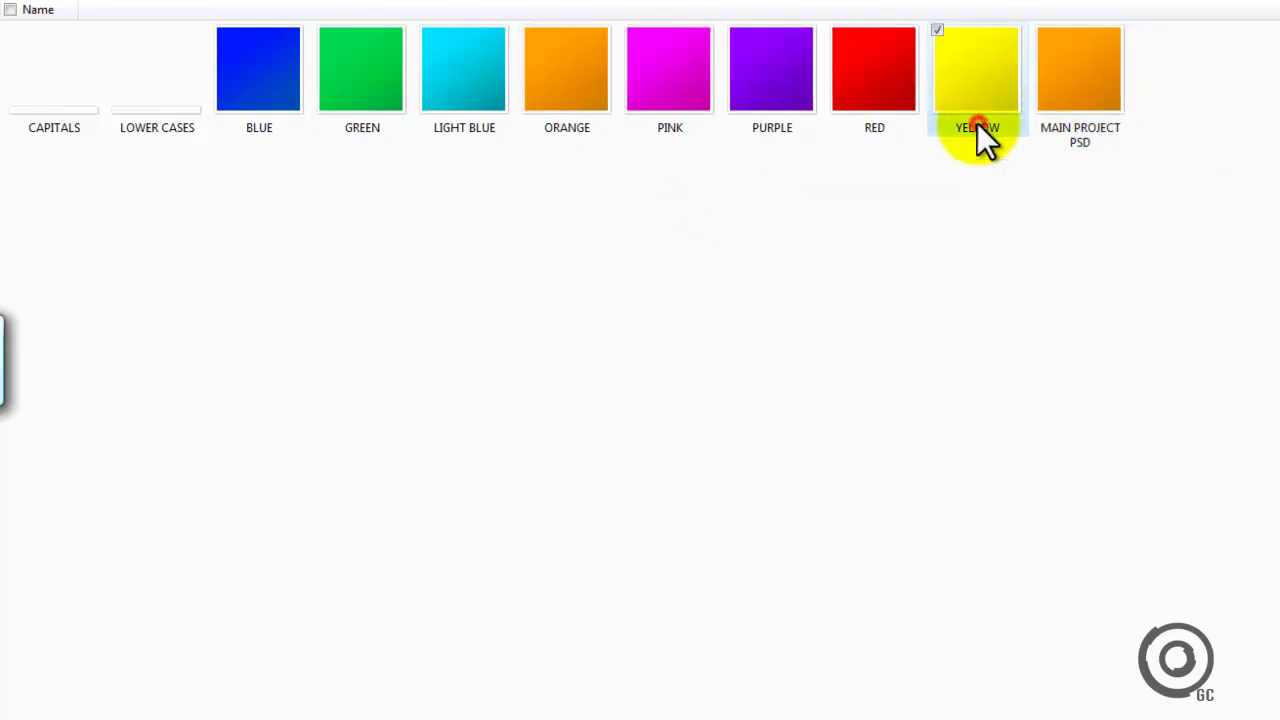
pyautogui.click(890, 118)
pyautogui.click(1092, 88)
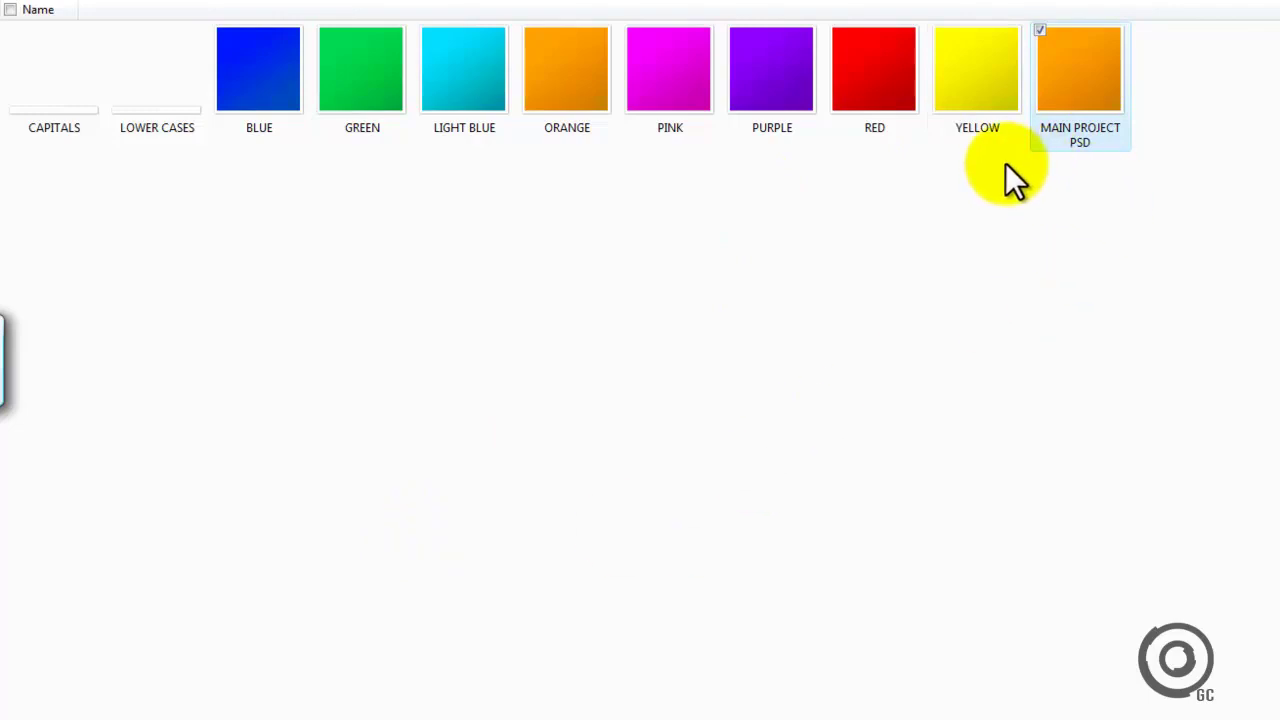
pyautogui.moveTo(972, 162); pyautogui.dragTo(337, 201)
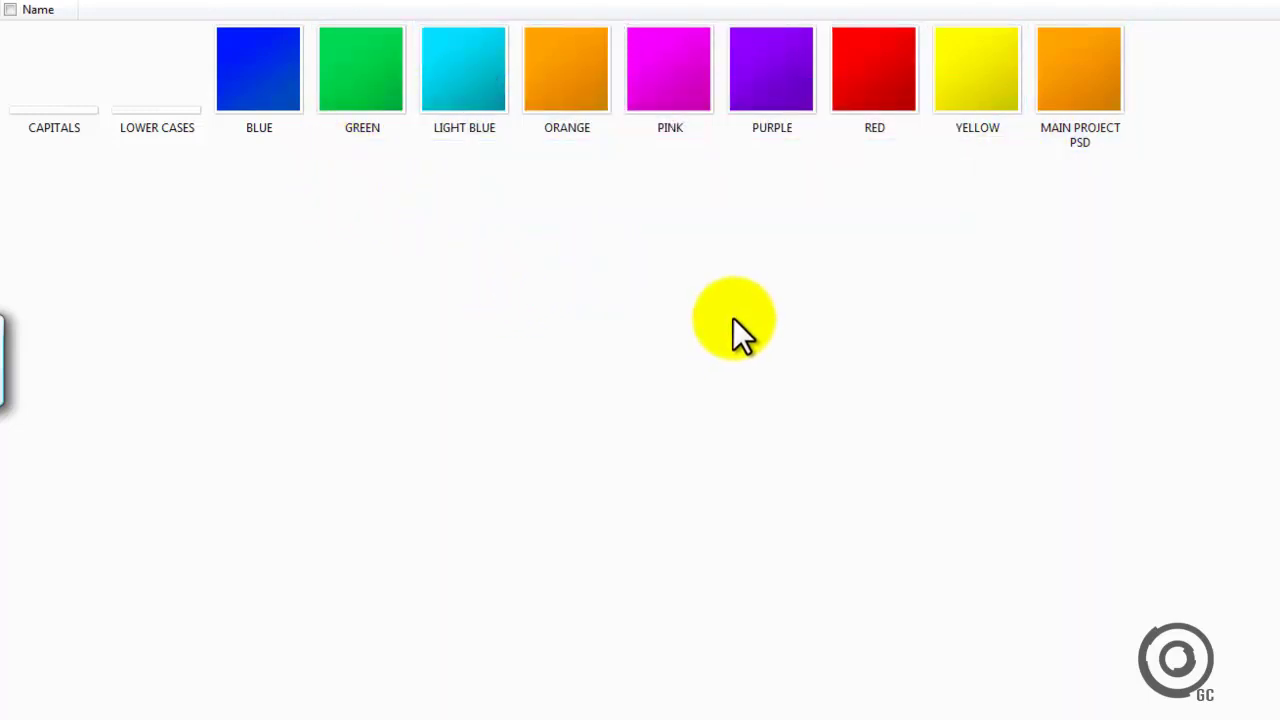
# Step: Open LIGHT BLUE in Paint, then select the CAPITALS and LOWER CASES letter sheets
pyautogui.doubleClick(500, 57)
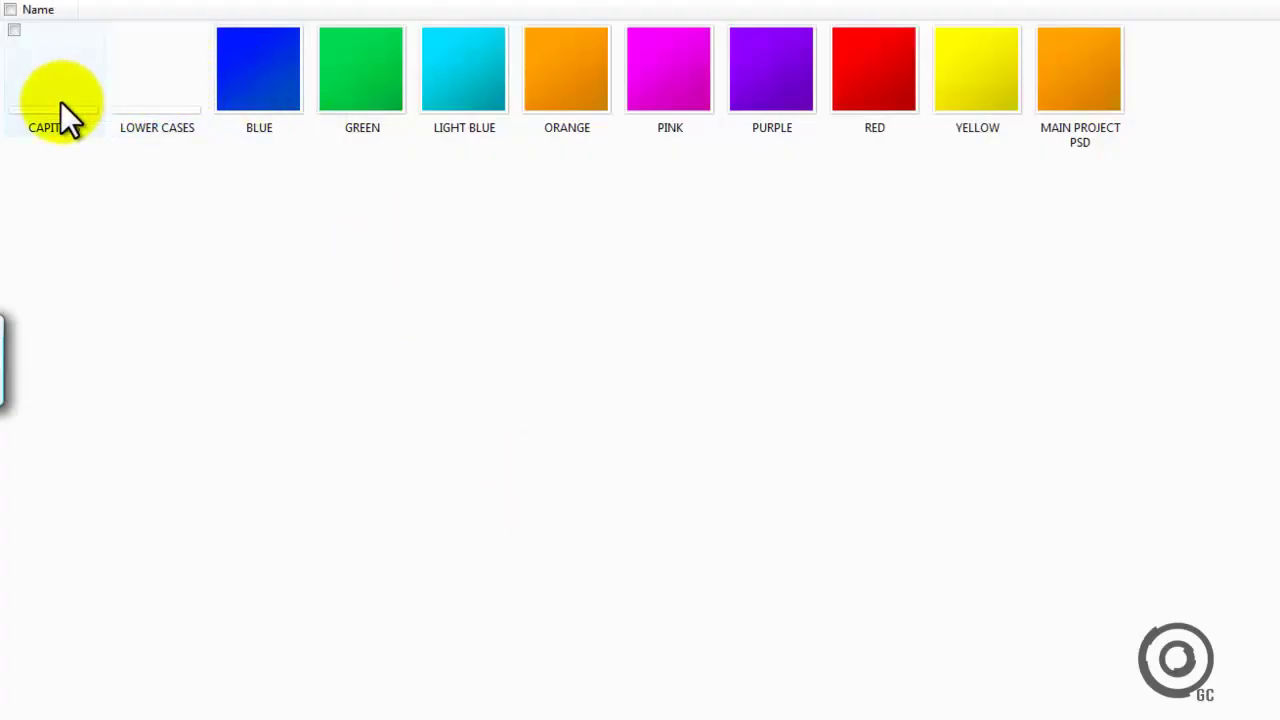
pyautogui.click(60, 101)
pyautogui.click(157, 99)
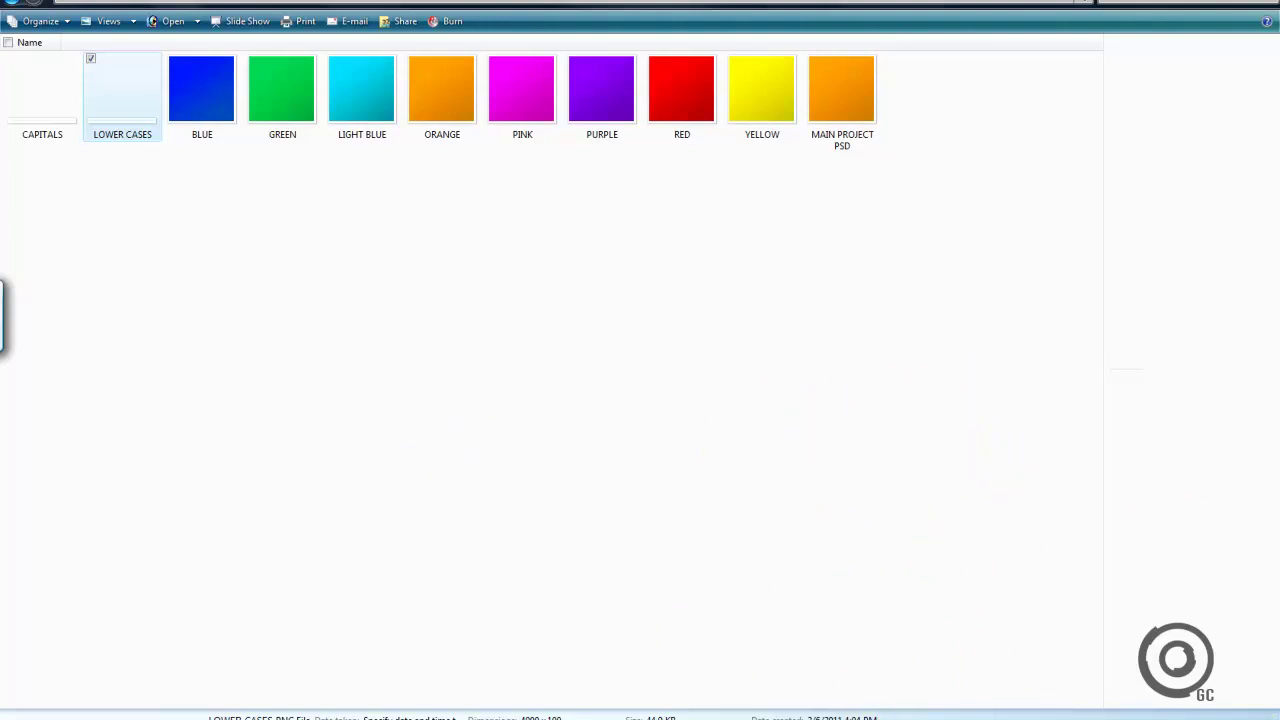
# Step: Bring the light-blue image in Paint forward, then return to the Megaupload page
pyautogui.click(722, 714)
pyautogui.click(479, 490)
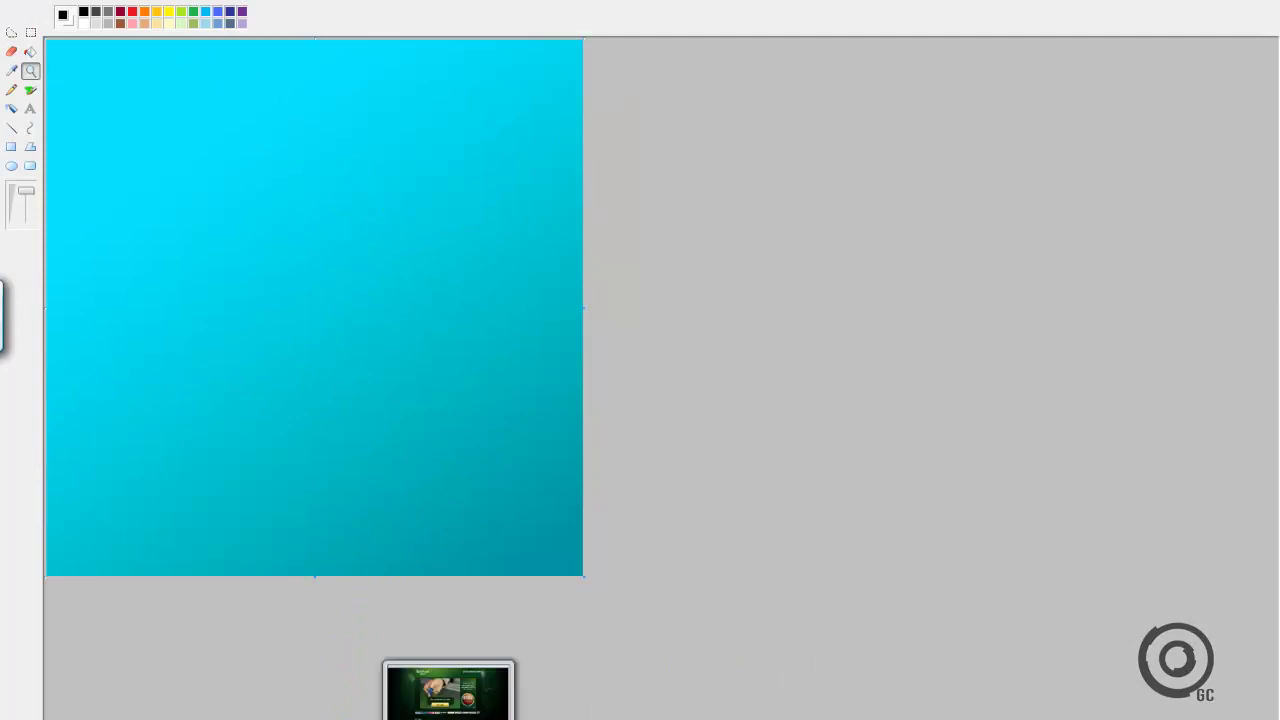
pyautogui.click(449, 690)
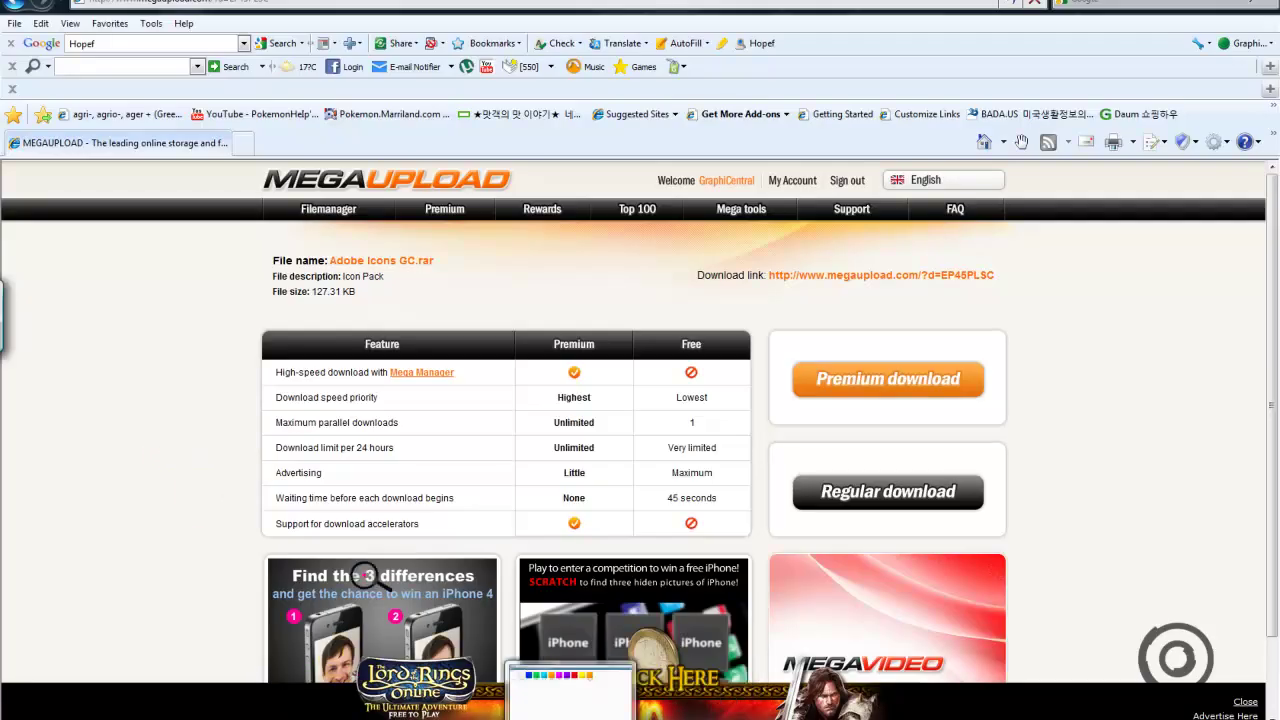
# Step: Load YouTube from its bookmark on the Favorites bar
pyautogui.click(288, 114)
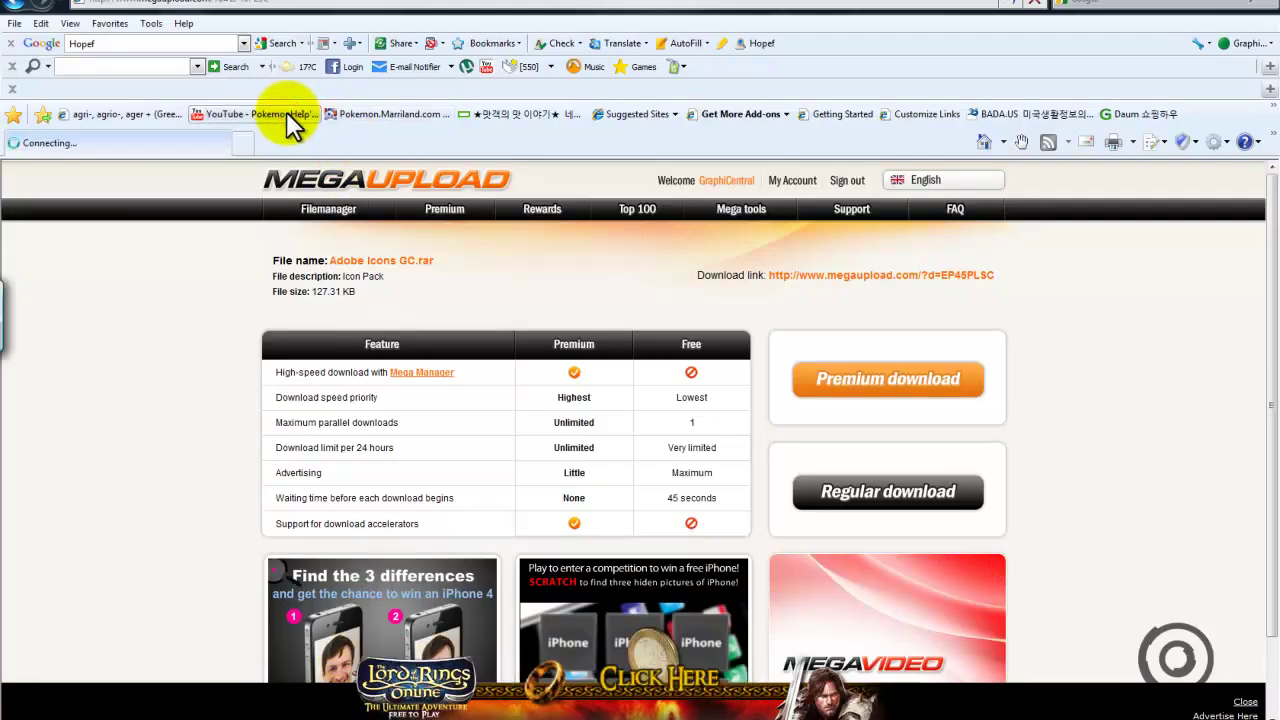